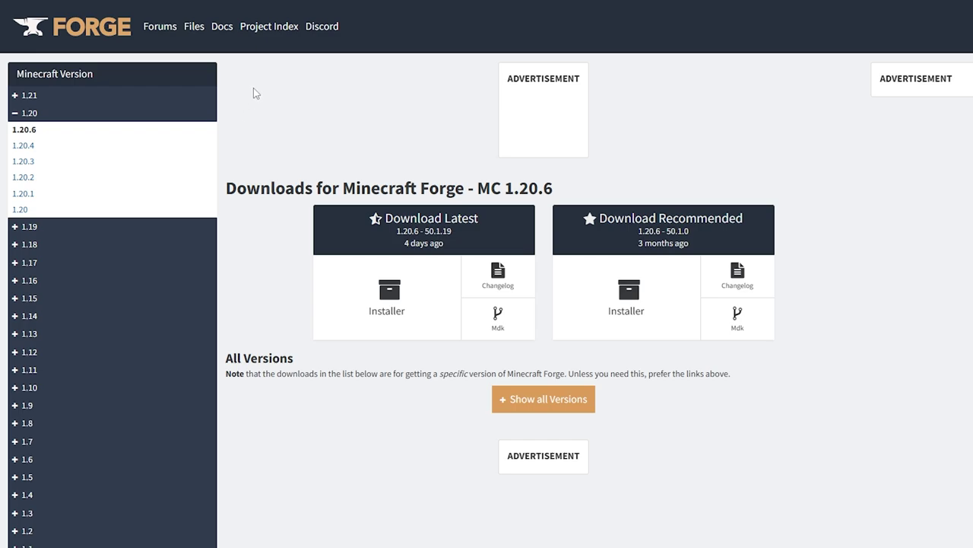
Step: Pick Minecraft 1.21.1 in the version sidebar and download its Forge installer, skipping the ad page
{"action": "left_click", "coordinate": [21, 100]}
{"action": "left_click", "coordinate": [18, 98]}
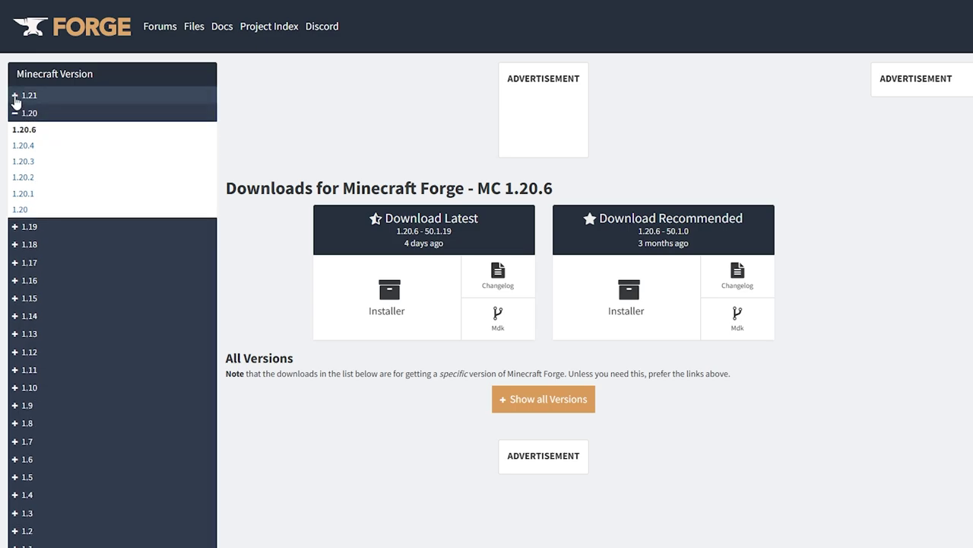
{"action": "left_click", "coordinate": [16, 99]}
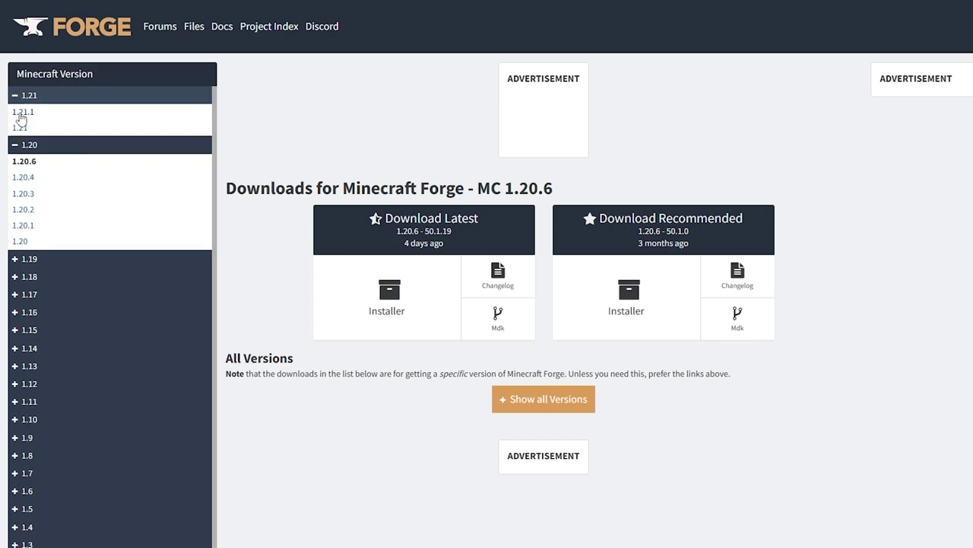
{"action": "left_click", "coordinate": [22, 112]}
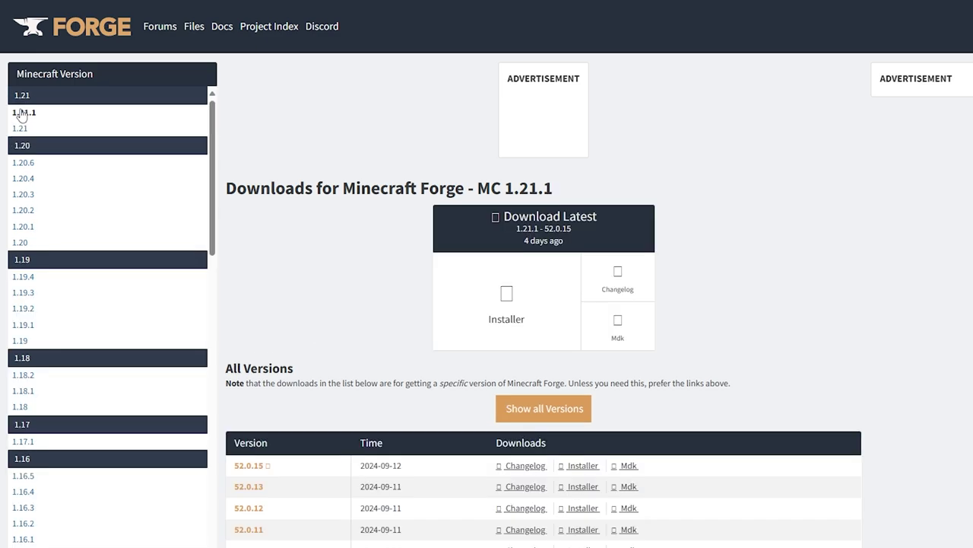
{"action": "left_click", "coordinate": [493, 301]}
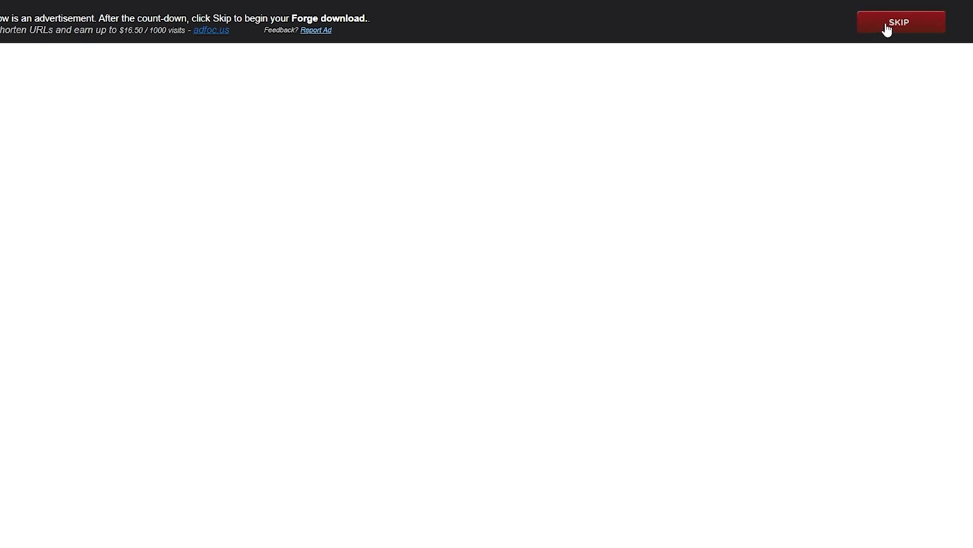
{"action": "left_click", "coordinate": [887, 30]}
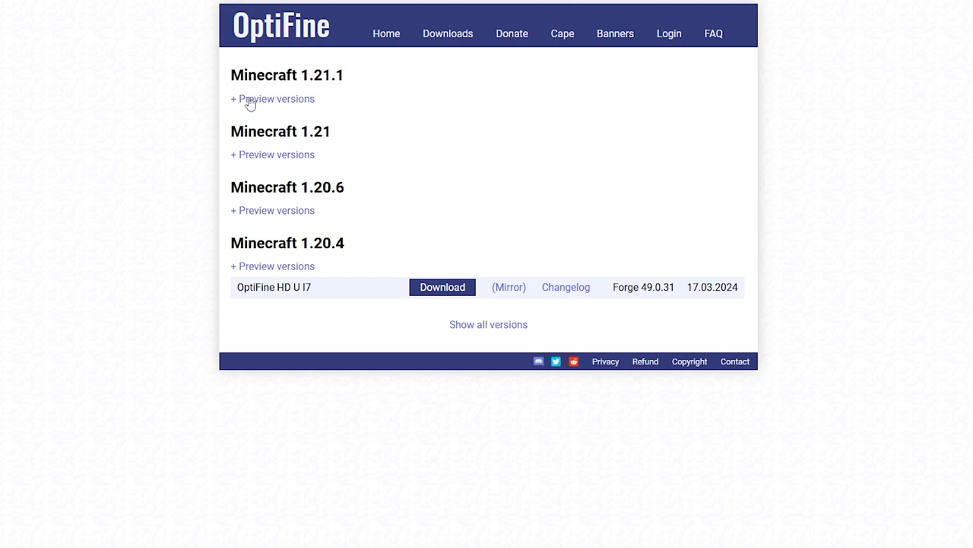
Step: Download the OptiFine 1.21.1 HD U J1 pre12 build from the 1.21.1 preview versions list
{"action": "left_click", "coordinate": [271, 101]}
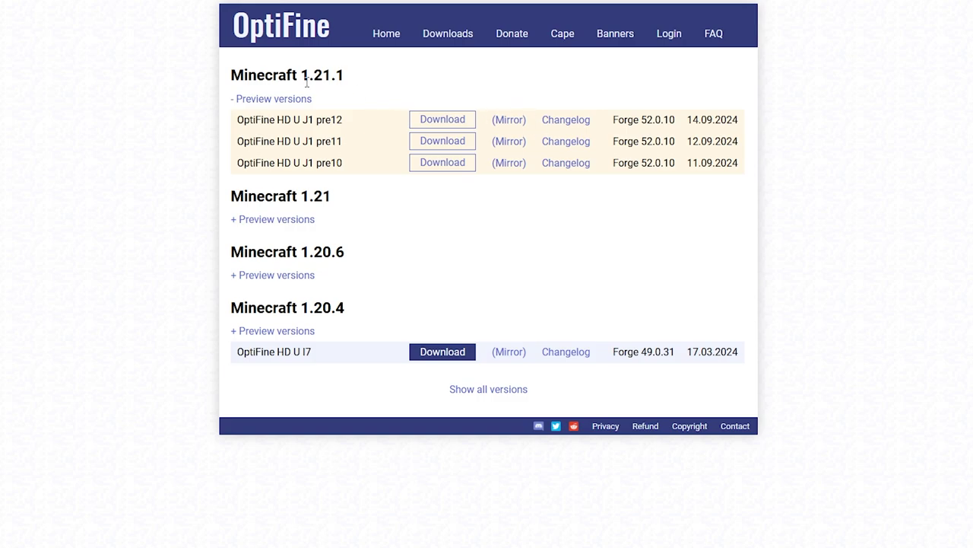
{"action": "left_click_drag", "start_coordinate": [303, 76], "coordinate": [343, 76]}
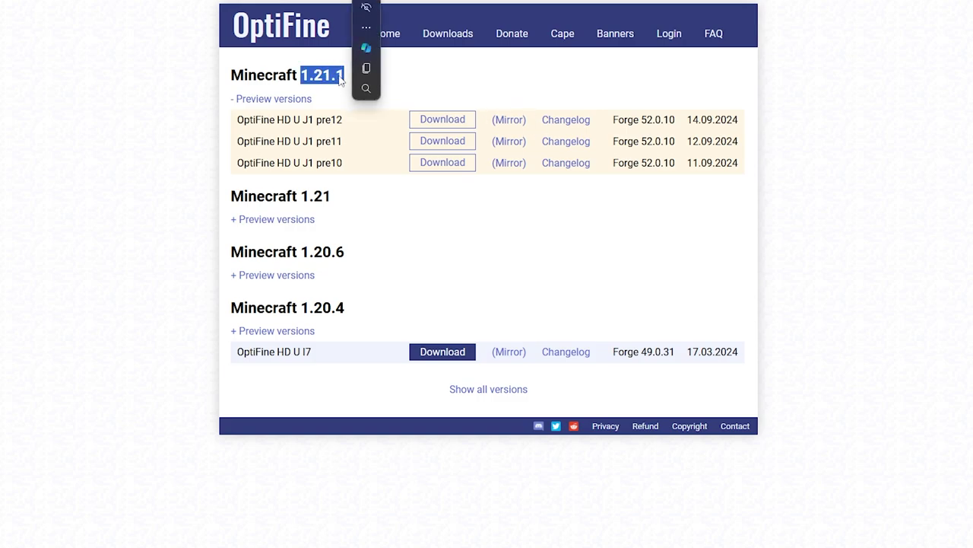
{"action": "left_click", "coordinate": [305, 91]}
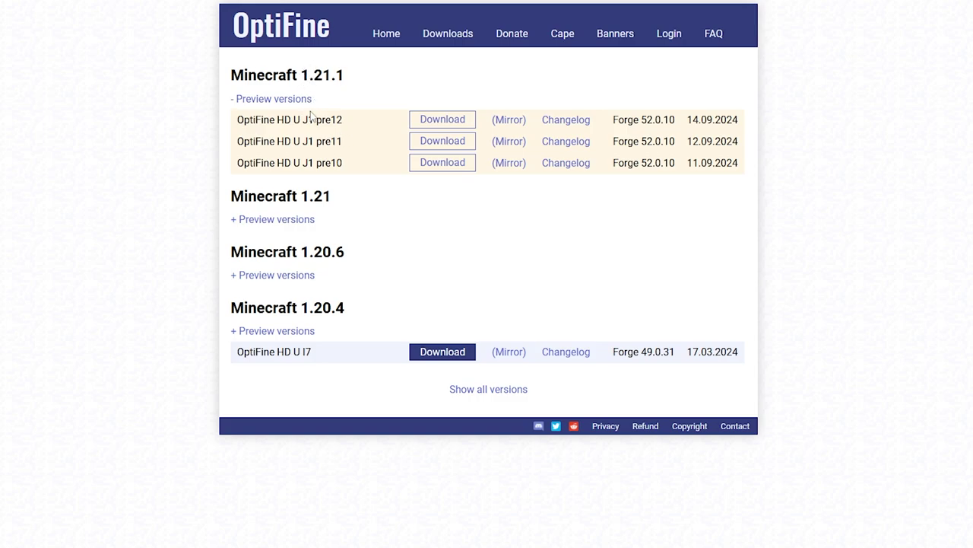
{"action": "left_click", "coordinate": [502, 125]}
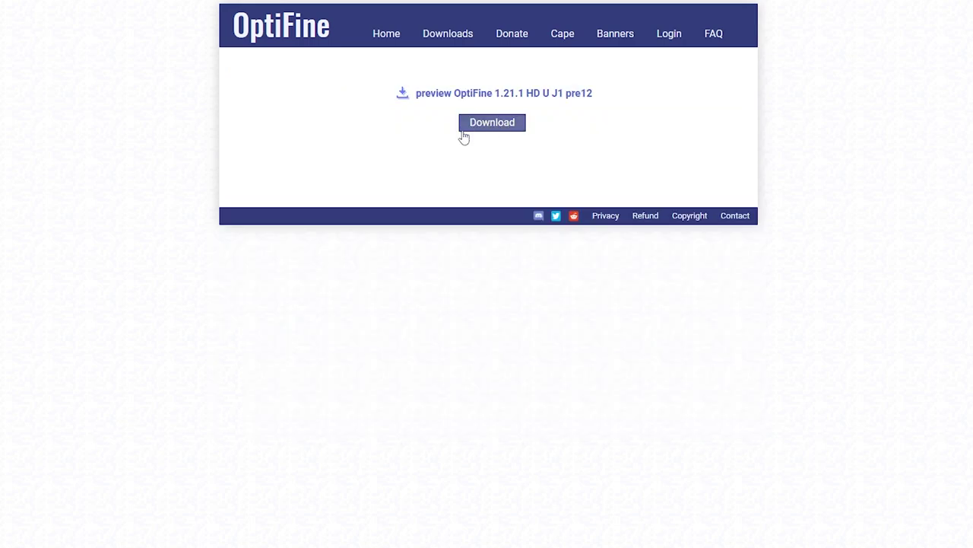
{"action": "left_click", "coordinate": [495, 123]}
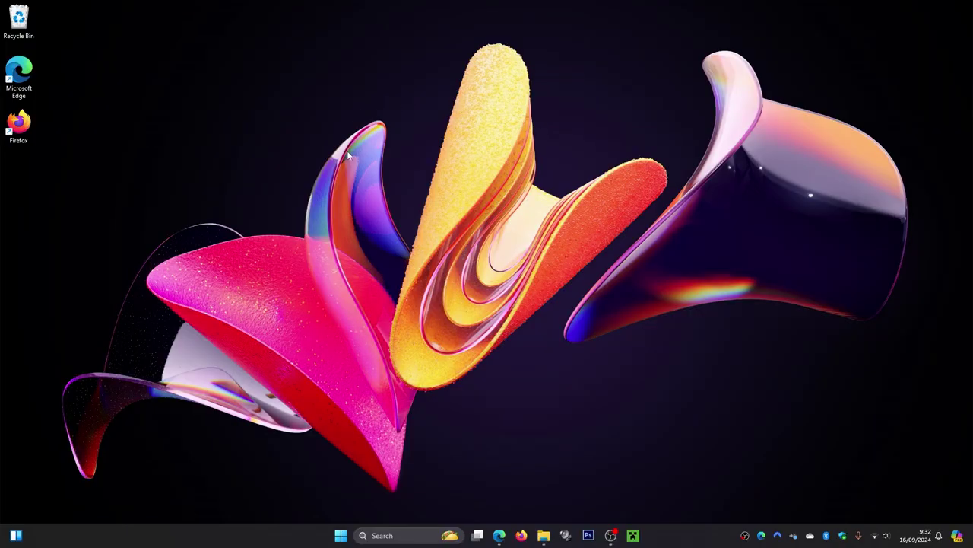
Step: Move the Forge installer and OptiFine pre12 JAR from Downloads onto the desktop and close Explorer
{"action": "left_click", "coordinate": [542, 534]}
{"action": "left_click_drag", "start_coordinate": [366, 180], "coordinate": [236, 137]}
{"action": "left_click", "coordinate": [358, 205]}
{"action": "left_click_drag", "start_coordinate": [357, 205], "coordinate": [235, 135]}
{"action": "left_click_drag", "start_coordinate": [304, 167], "coordinate": [598, 123]}
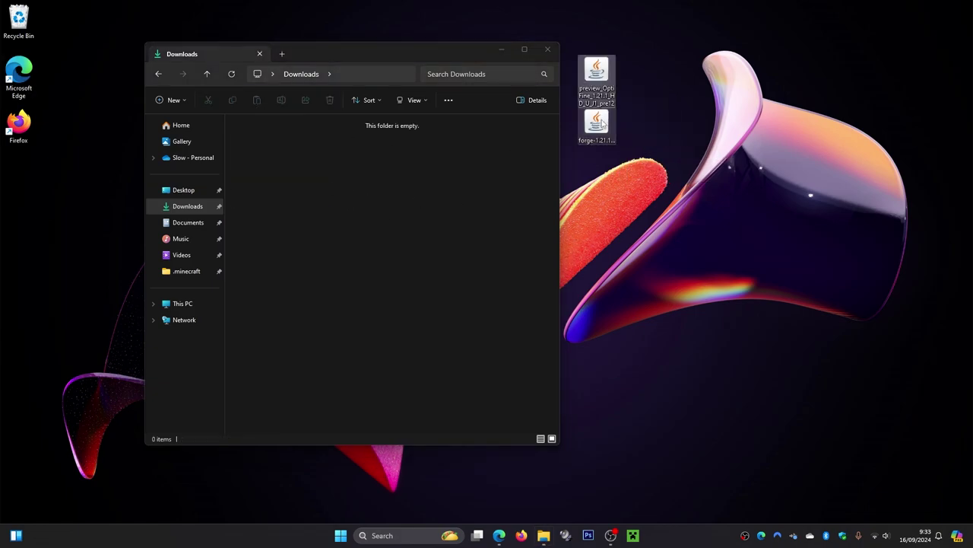
{"action": "left_click", "coordinate": [547, 50]}
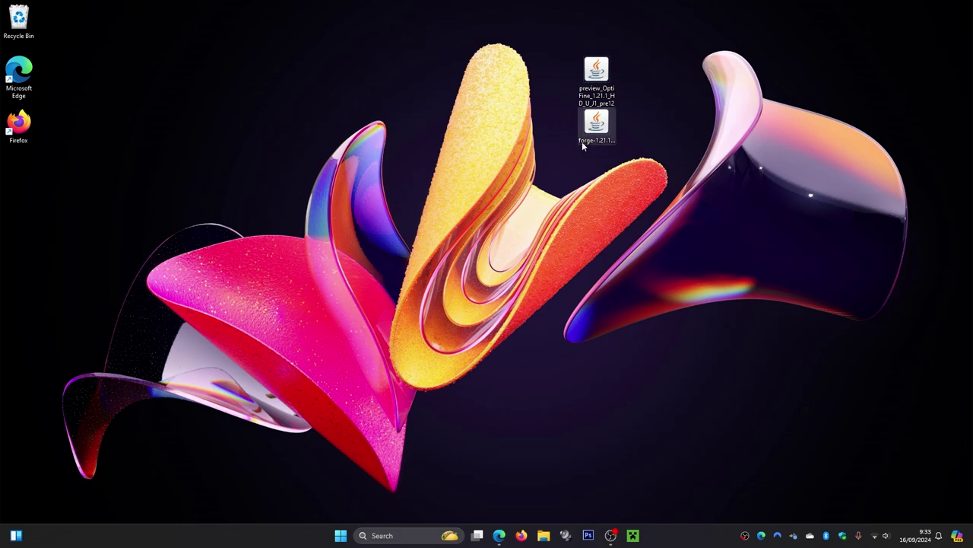
{"action": "left_click_drag", "start_coordinate": [584, 142], "coordinate": [498, 123]}
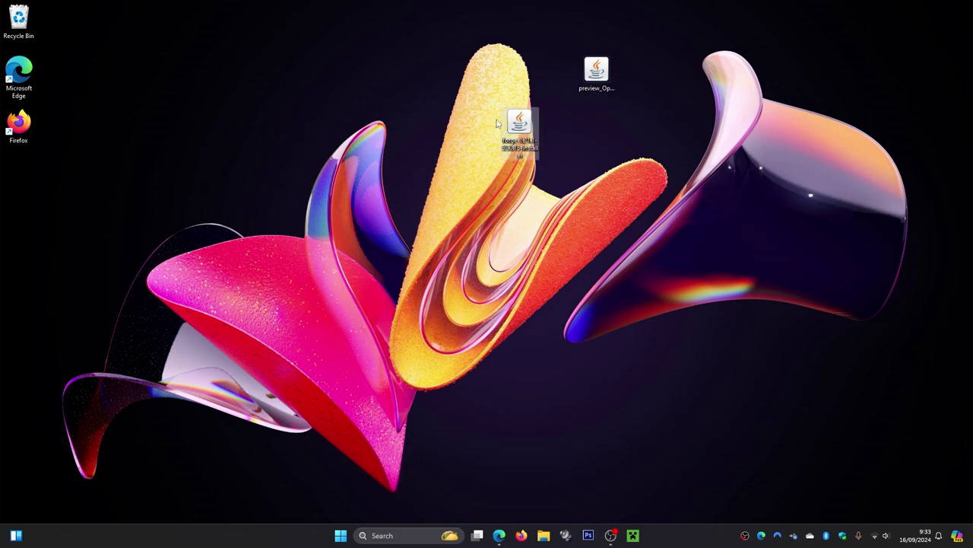
{"action": "left_click_drag", "start_coordinate": [492, 86], "coordinate": [546, 174]}
Step: Run the Forge installer with Java(TM) Platform SE binary and install the 1.21.1-forge-52.0.15 client
{"action": "right_click", "coordinate": [517, 127]}
{"action": "mouse_move", "coordinate": [555, 176]}
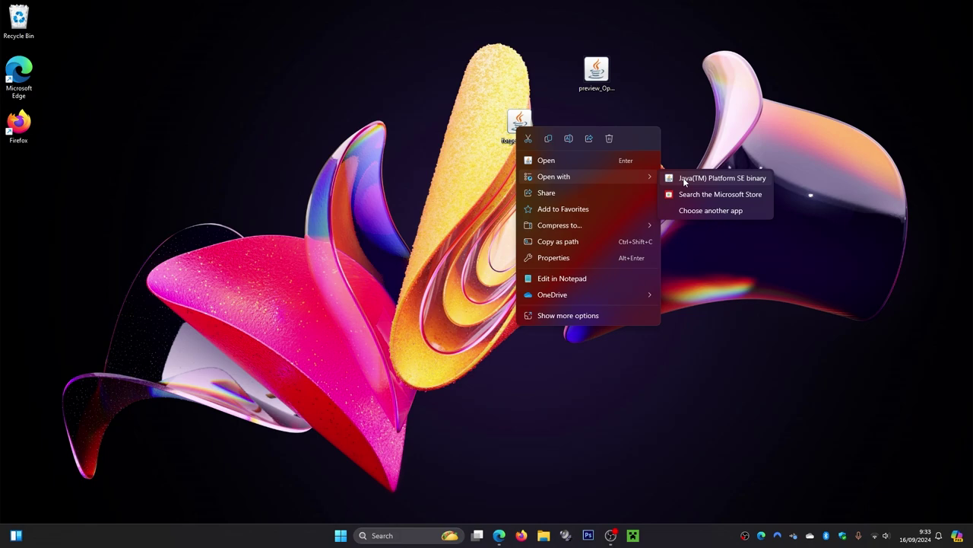
{"action": "left_click", "coordinate": [698, 178]}
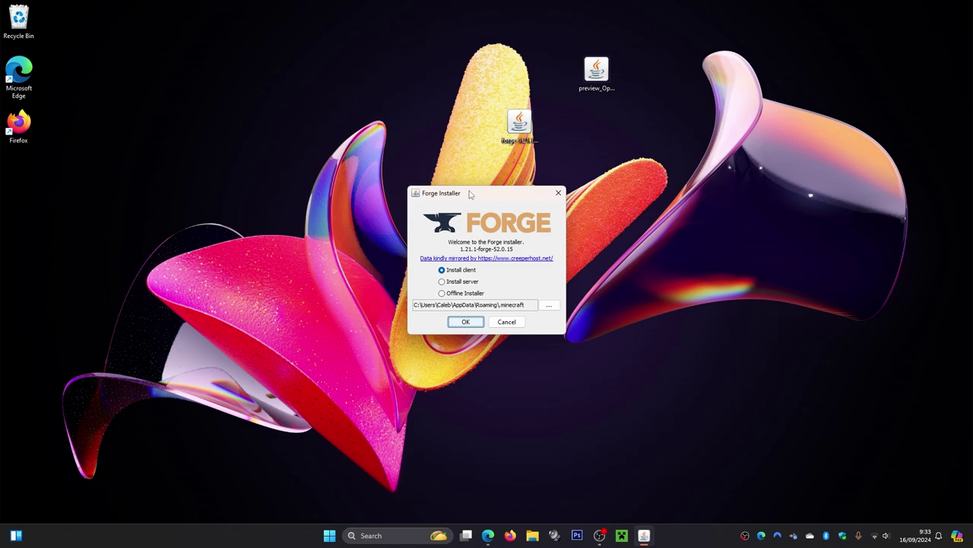
{"action": "left_click", "coordinate": [466, 321]}
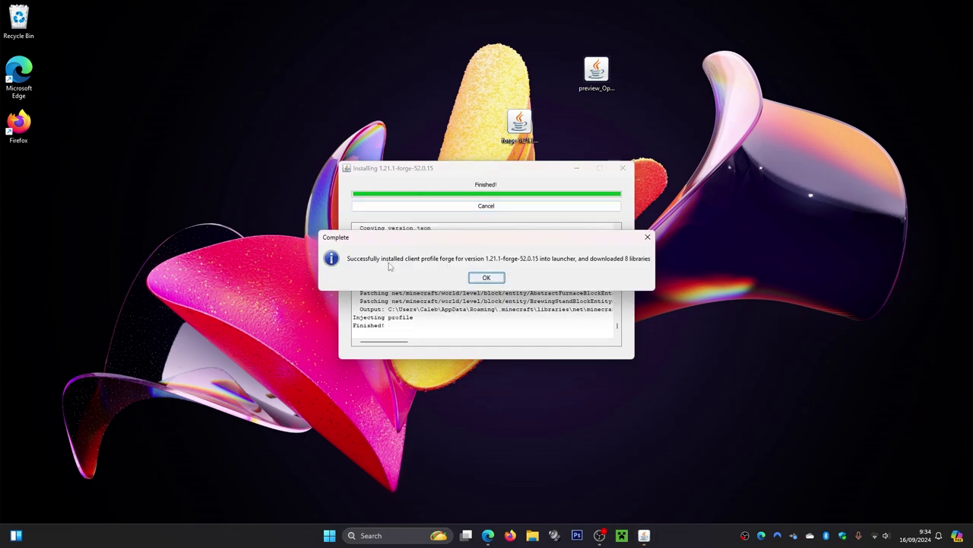
Step: Dismiss the installer's success message and delete the used Forge installer from the desktop
{"action": "left_click", "coordinate": [487, 277]}
{"action": "left_click_drag", "start_coordinate": [482, 100], "coordinate": [548, 157]}
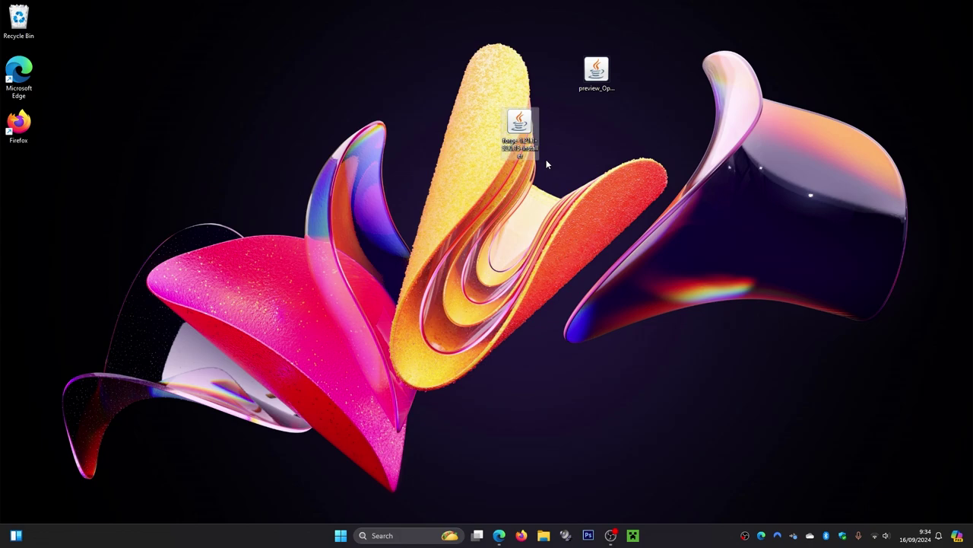
{"action": "key", "text": "Delete"}
{"action": "left_click_drag", "start_coordinate": [597, 72], "coordinate": [523, 178]}
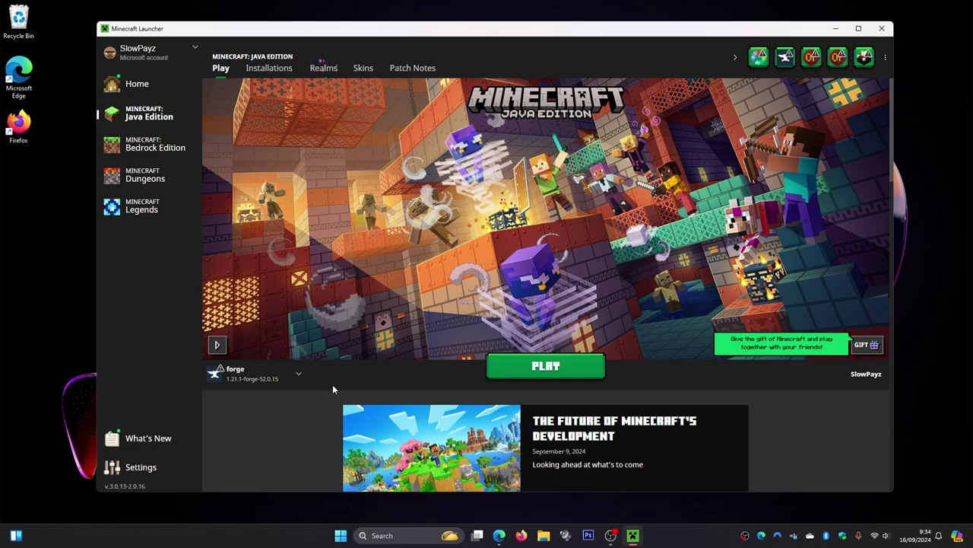
Step: In Minecraft Launcher's Installations list, toggle the Modded filter to find the forge 1.21.1 entry
{"action": "mouse_move", "coordinate": [220, 378]}
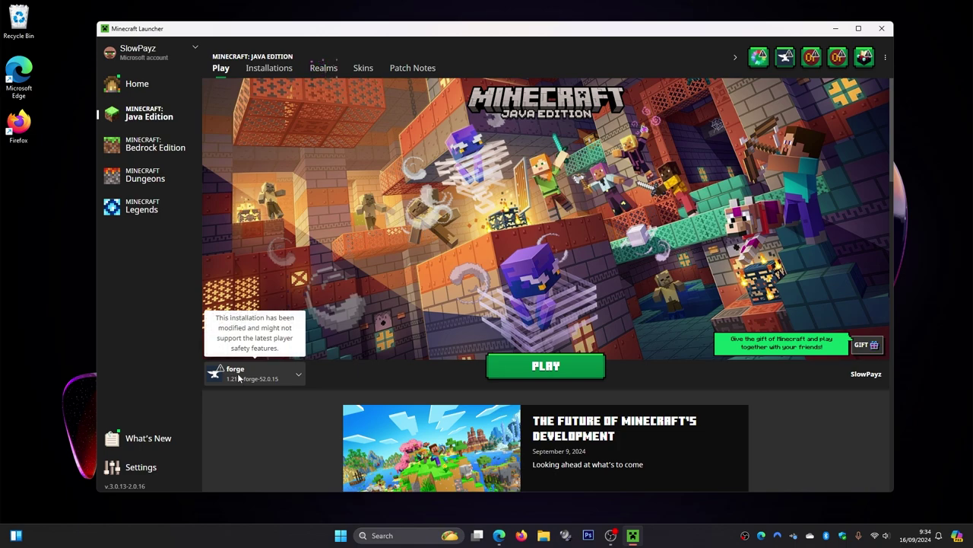
{"action": "left_click", "coordinate": [259, 70]}
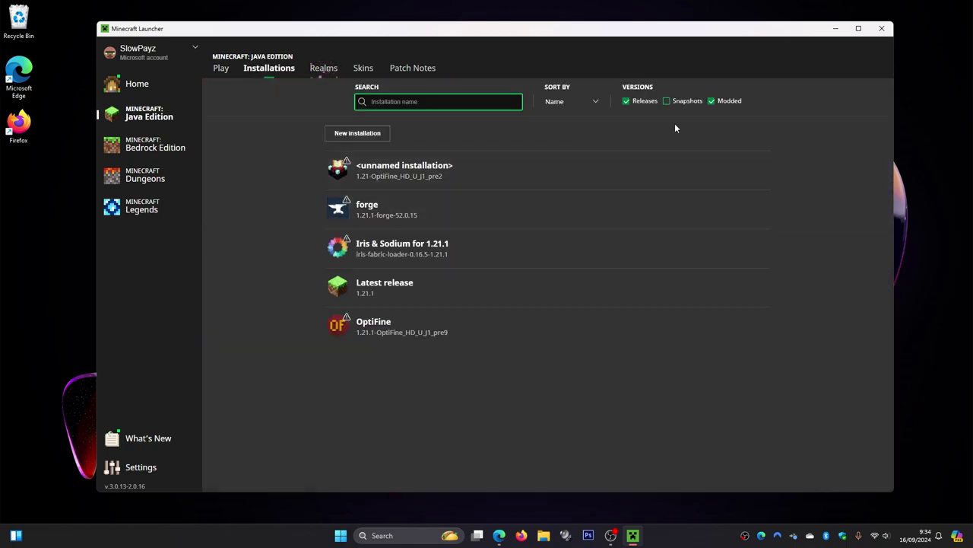
{"action": "left_click", "coordinate": [711, 102]}
{"action": "left_click", "coordinate": [711, 102]}
{"action": "left_click", "coordinate": [711, 102]}
{"action": "left_click", "coordinate": [711, 102]}
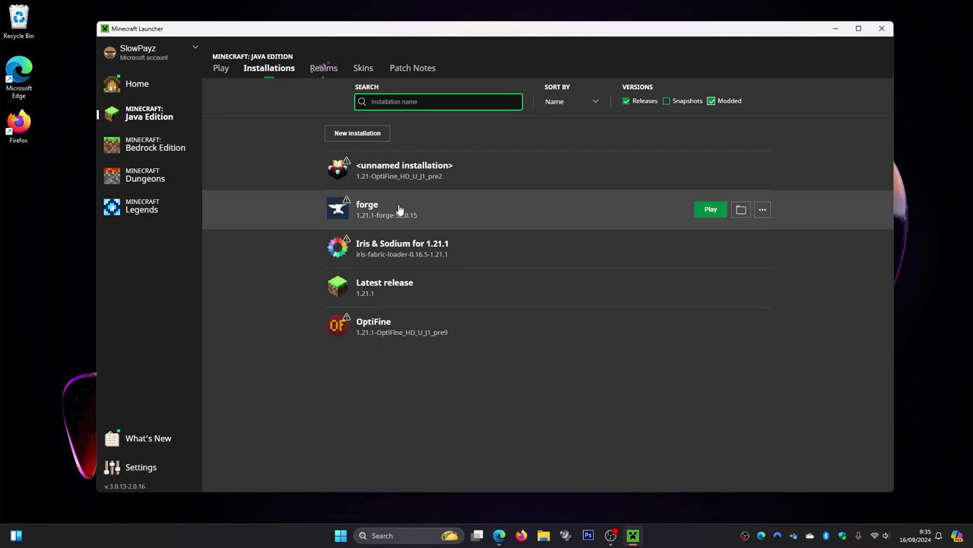
Step: Start a new installation set to 1.21.1-forge-52.0.15 with the furnace icon, then close it unsaved
{"action": "left_click", "coordinate": [357, 134]}
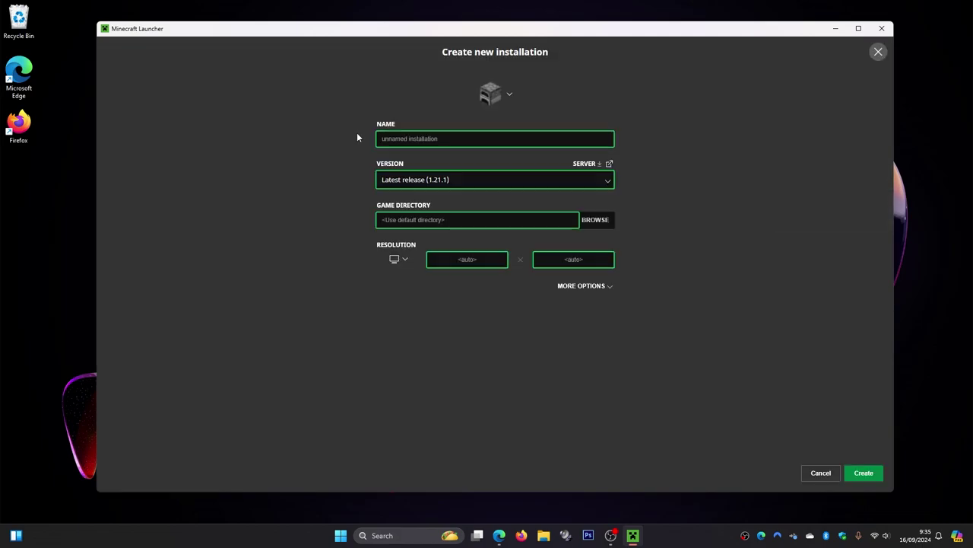
{"action": "left_click", "coordinate": [437, 179]}
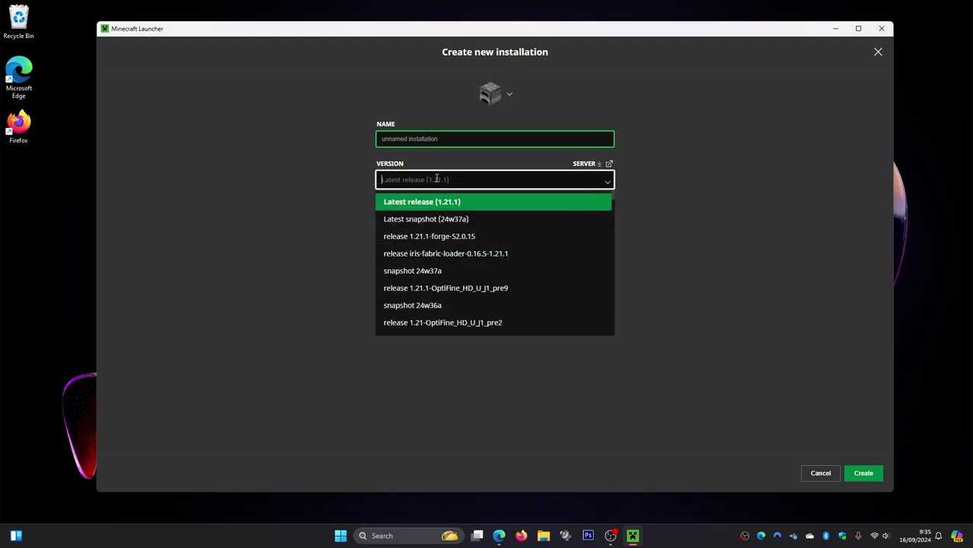
{"action": "type", "text": "for"}
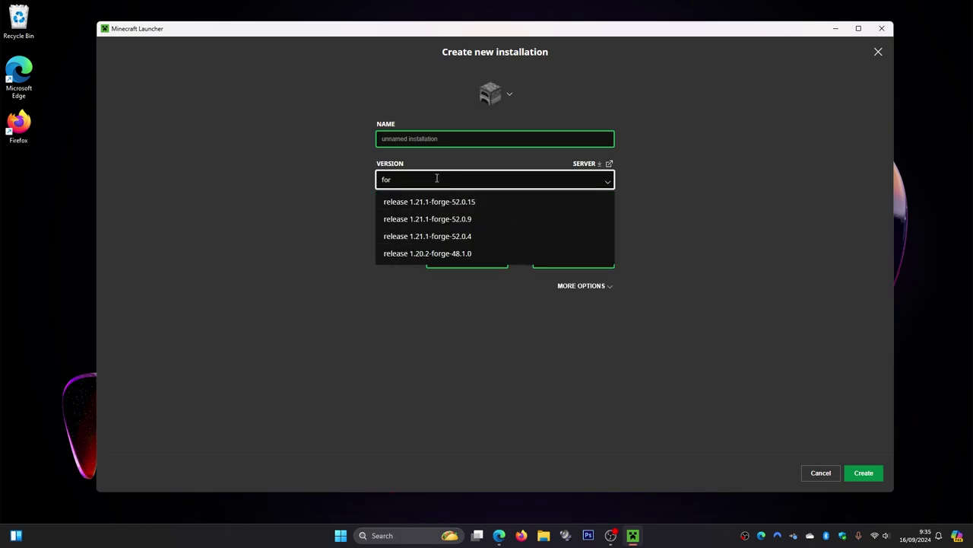
{"action": "left_click", "coordinate": [431, 203]}
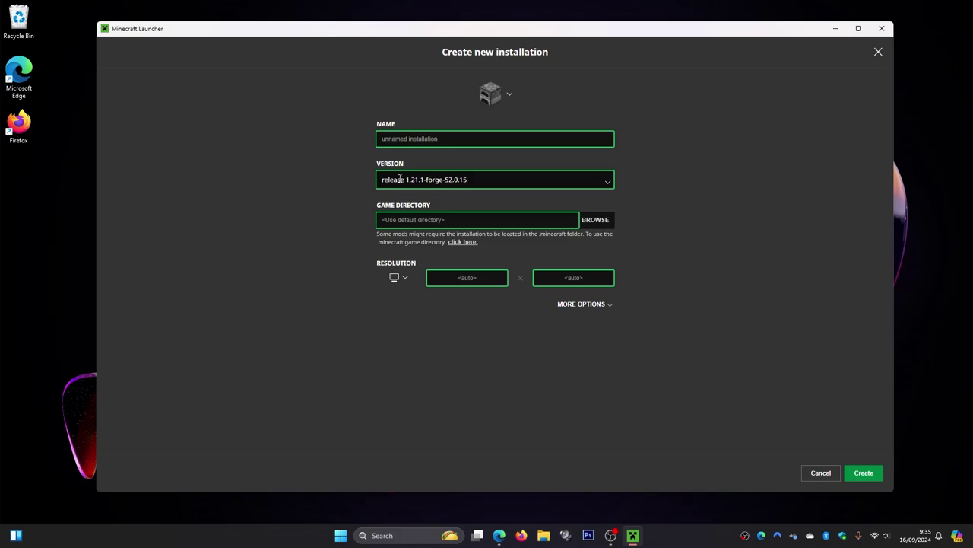
{"action": "left_click", "coordinate": [424, 141]}
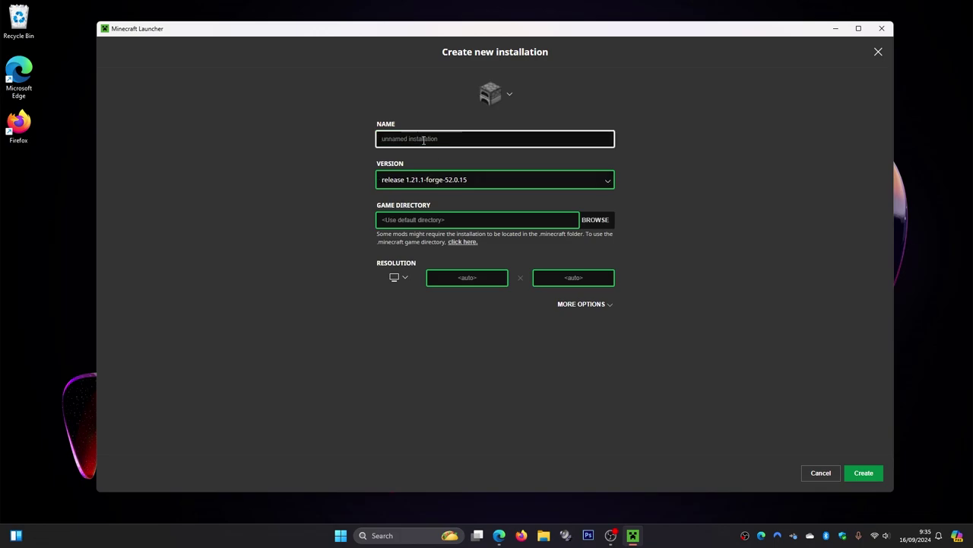
{"action": "left_click", "coordinate": [501, 103]}
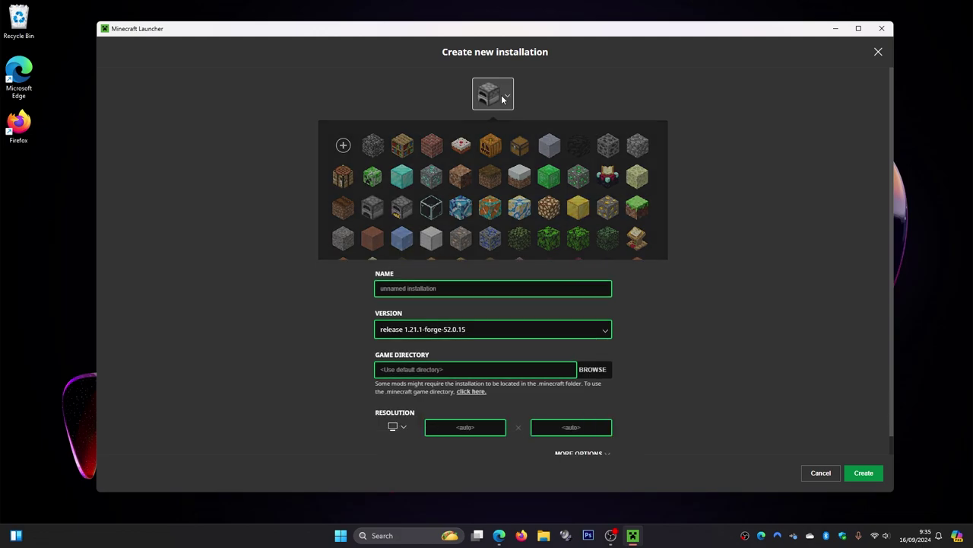
{"action": "left_click", "coordinate": [738, 420]}
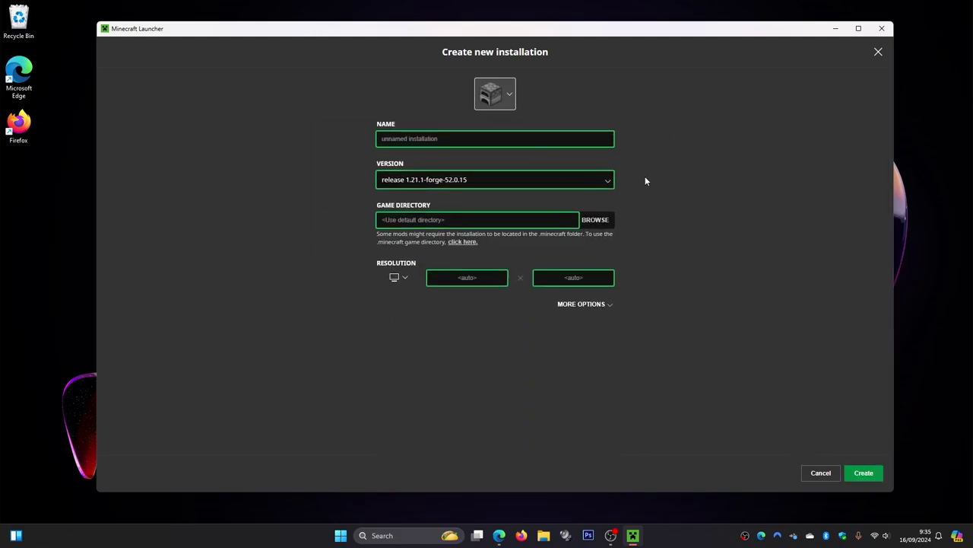
{"action": "left_click", "coordinate": [878, 53]}
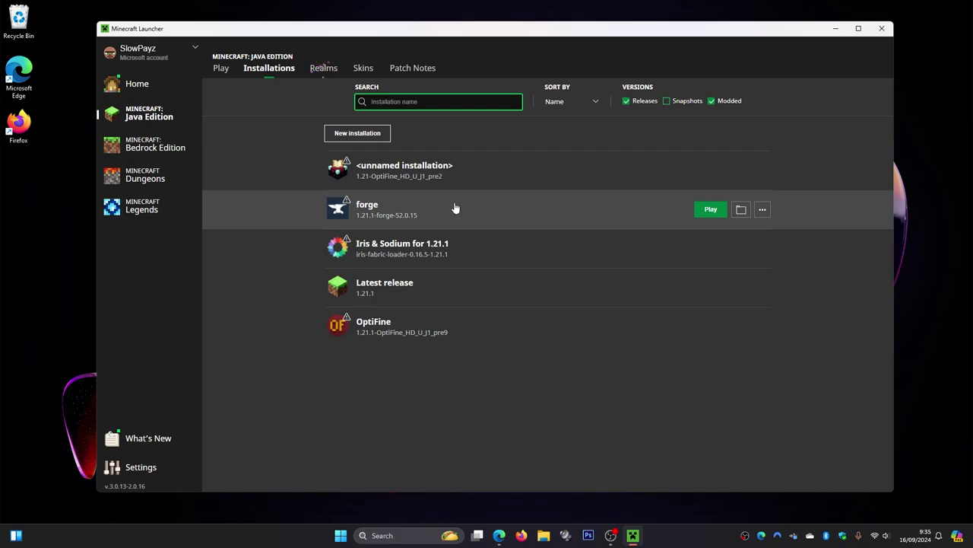
Step: Open the forge installation's .minecraft folder, creating and then deleting a stray 'm' folder
{"action": "left_click", "coordinate": [741, 210]}
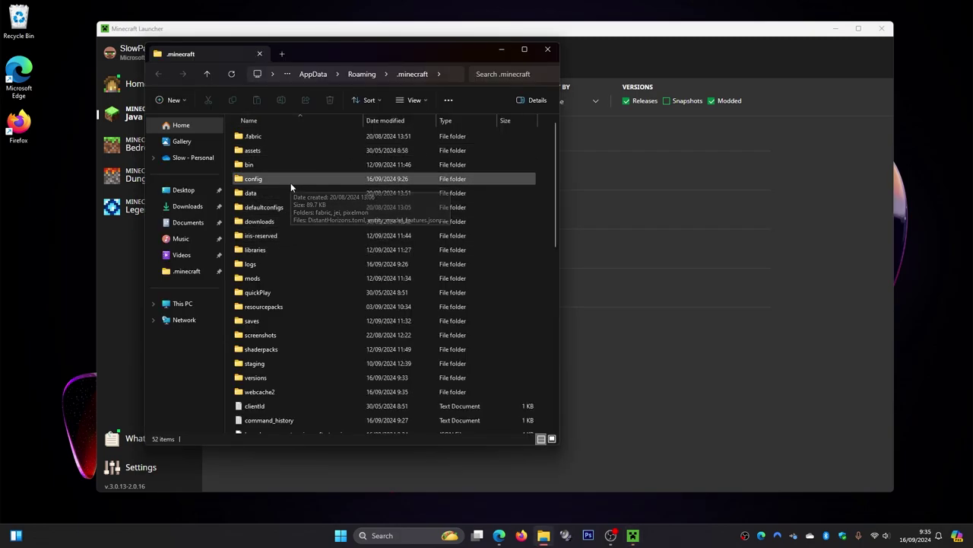
{"action": "right_click", "coordinate": [543, 278]}
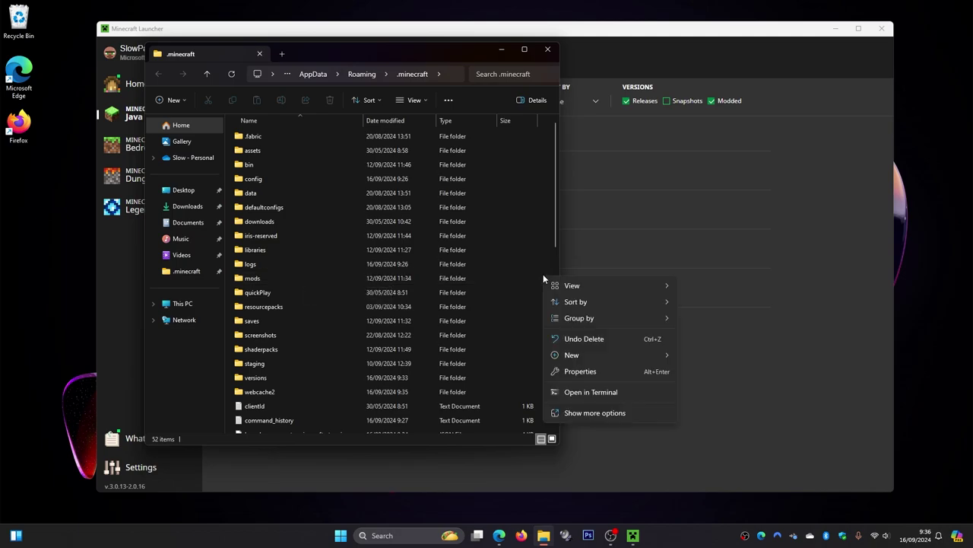
{"action": "mouse_move", "coordinate": [575, 356]}
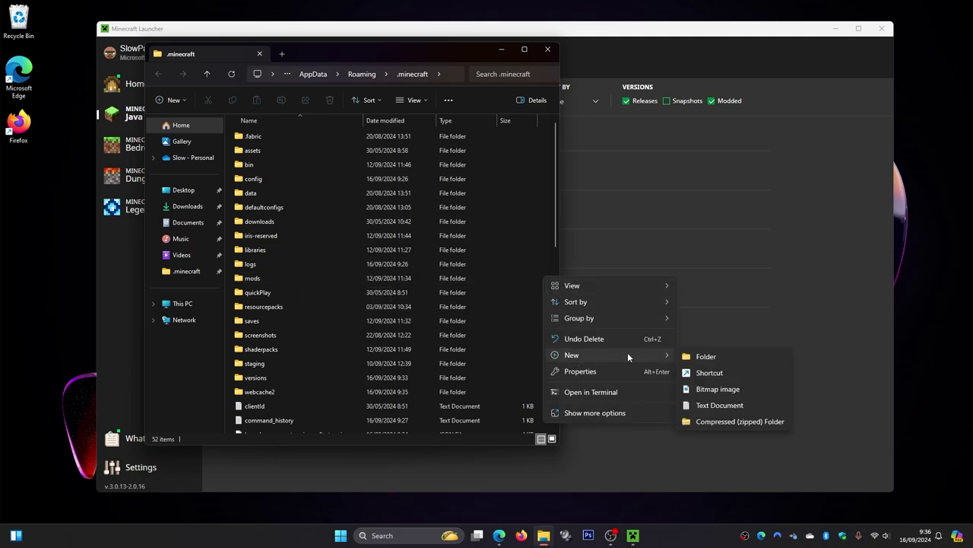
{"action": "left_click", "coordinate": [704, 353]}
{"action": "type", "text": "mods"}
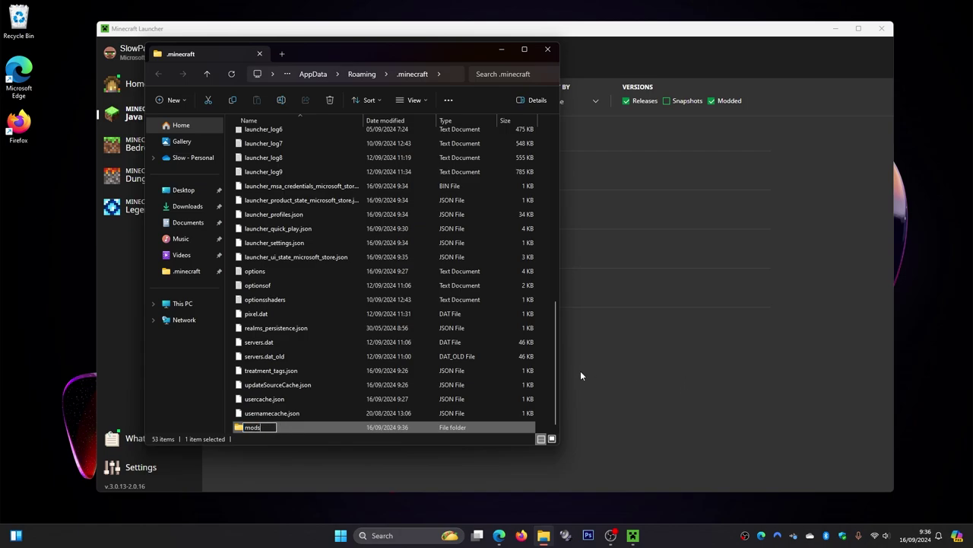
{"action": "double_click", "coordinate": [268, 427]}
{"action": "type", "text": "m"}
{"action": "key", "text": "Return"}
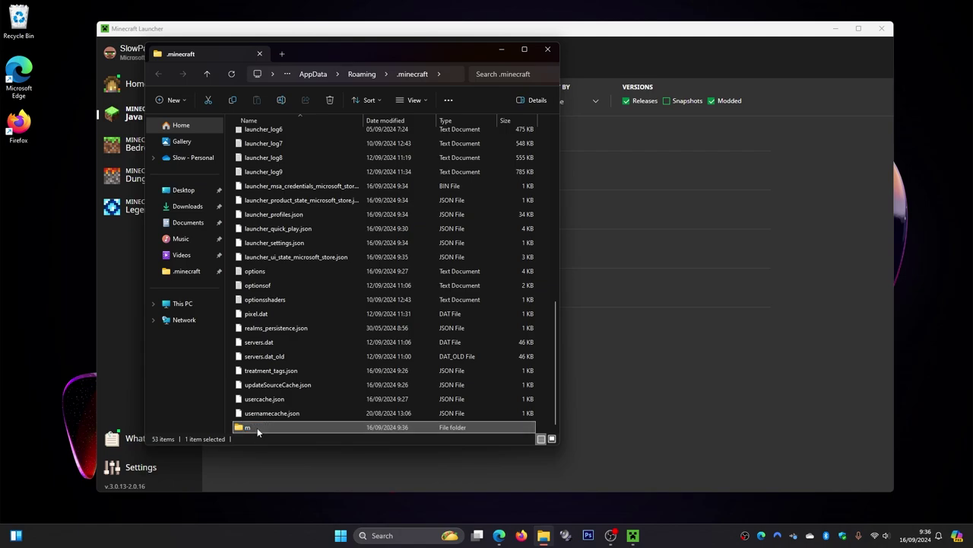
{"action": "left_click", "coordinate": [258, 428]}
{"action": "key", "text": "Escape"}
{"action": "key", "text": "Delete"}
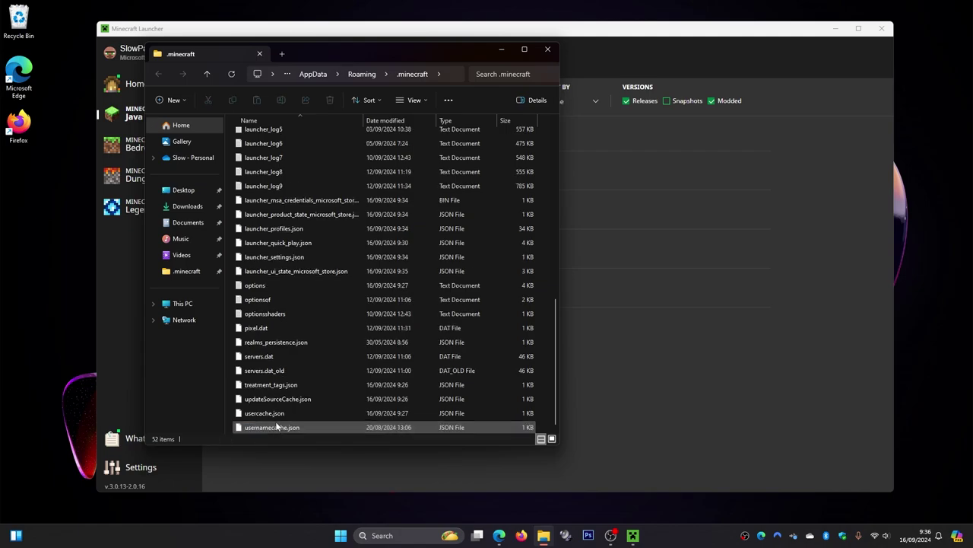
Step: Move the OptiFine pre12 JAR from the desktop into the mods folder and close Explorer
{"action": "scroll", "coordinate": [269, 347], "scroll_direction": "up", "scroll_amount": 10}
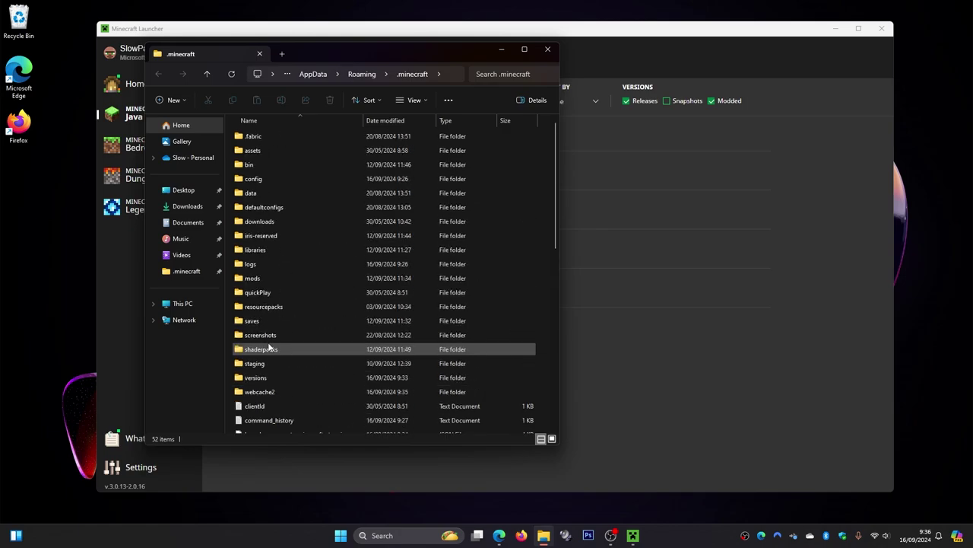
{"action": "left_click", "coordinate": [259, 278]}
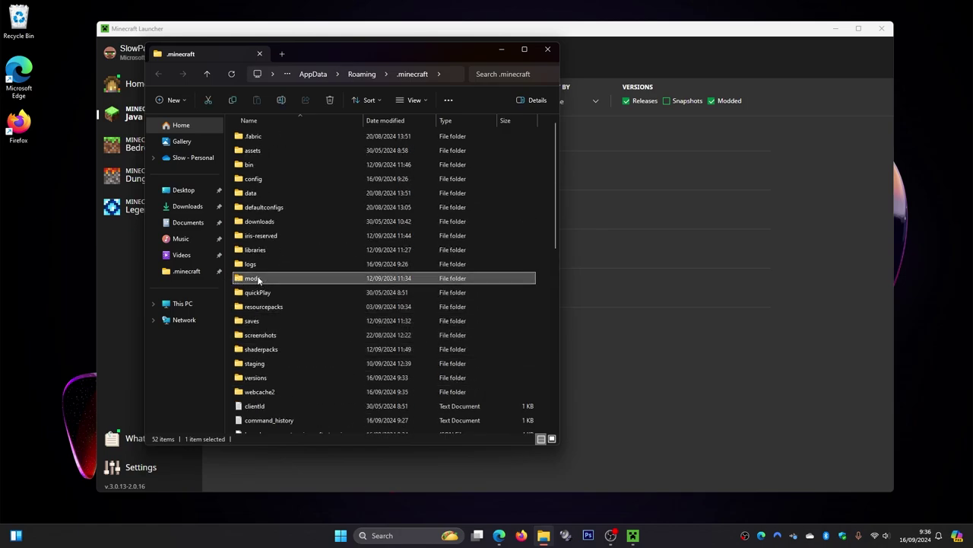
{"action": "double_click", "coordinate": [258, 280]}
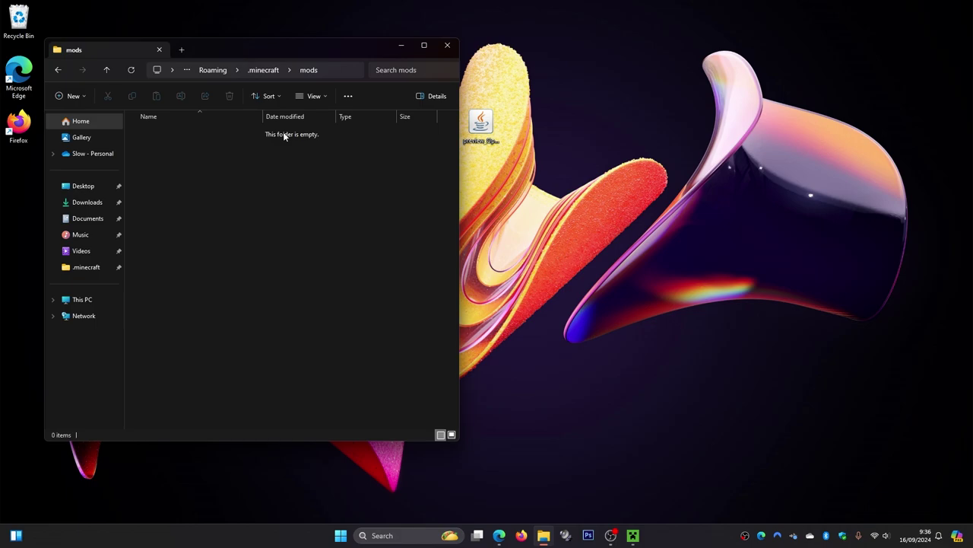
{"action": "left_click_drag", "start_coordinate": [481, 124], "coordinate": [255, 184]}
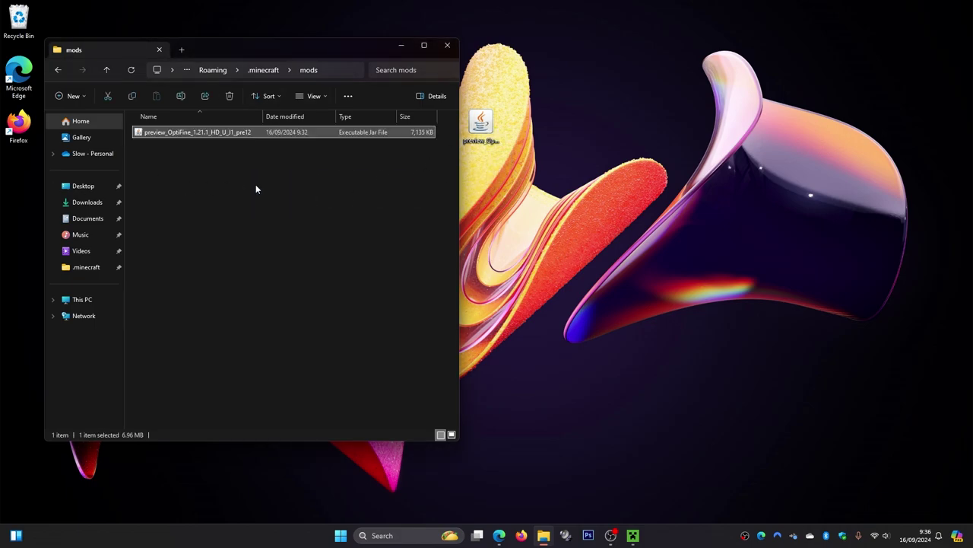
{"action": "left_click", "coordinate": [448, 46]}
{"action": "left_click", "coordinate": [631, 536]}
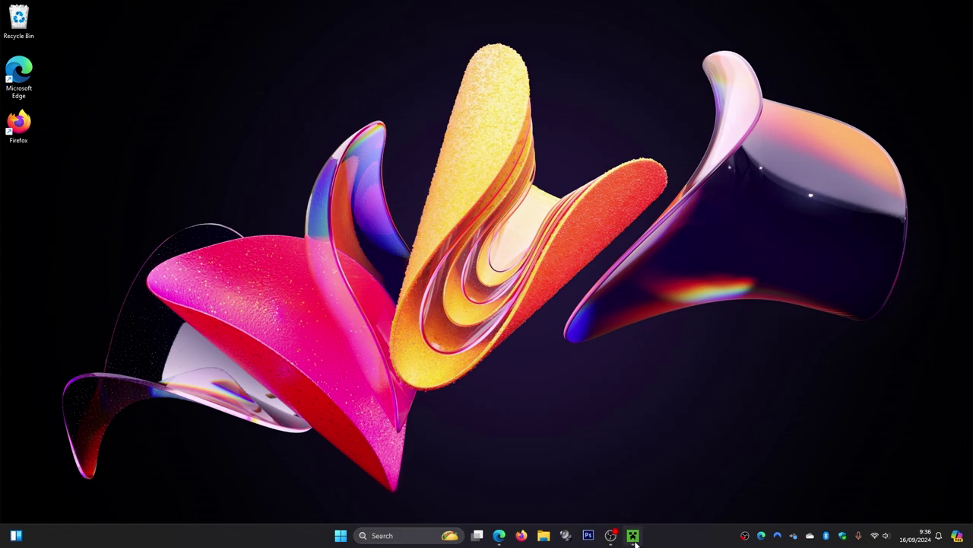
Step: Play the forge 1.21.1 installation, ticking 'I understand the risks' on the modded-installation warning
{"action": "left_click", "coordinate": [223, 70]}
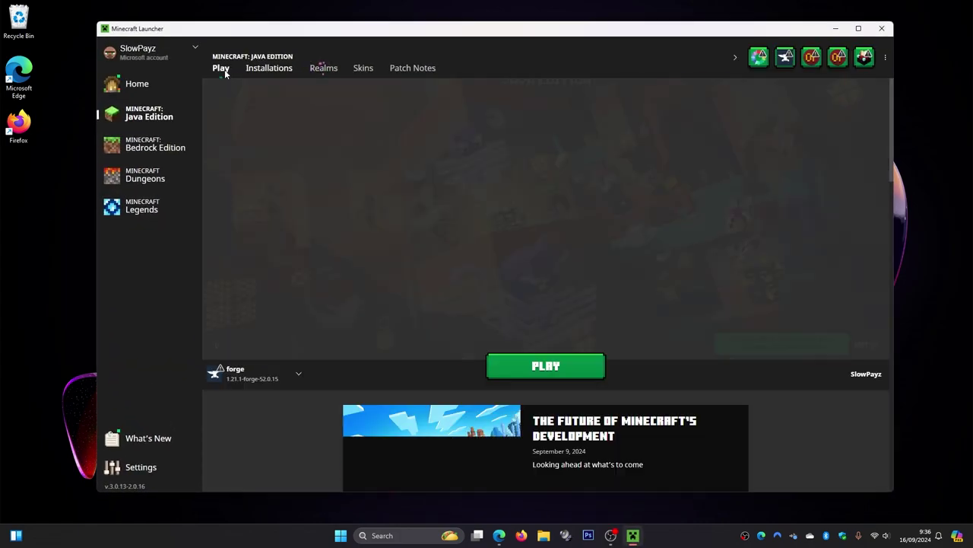
{"action": "left_click", "coordinate": [536, 367]}
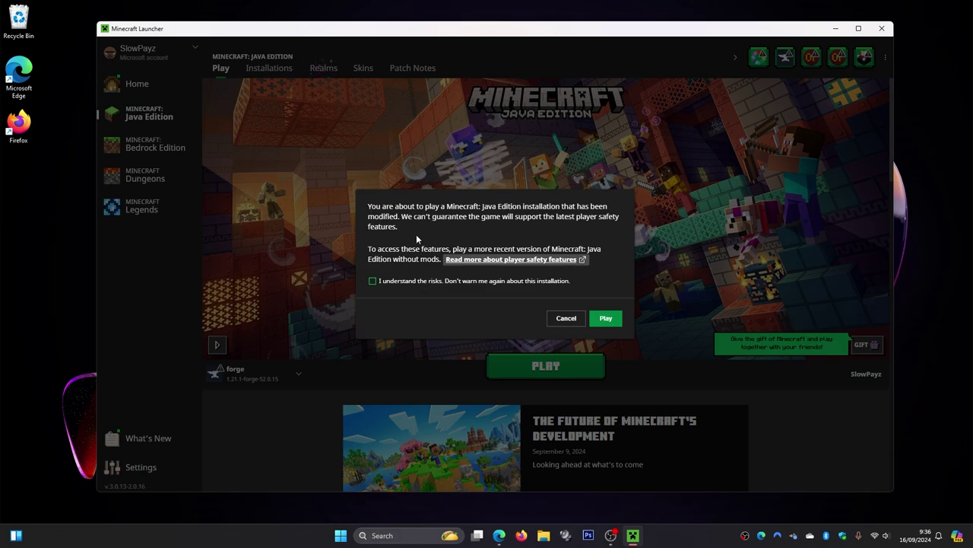
{"action": "left_click", "coordinate": [372, 280]}
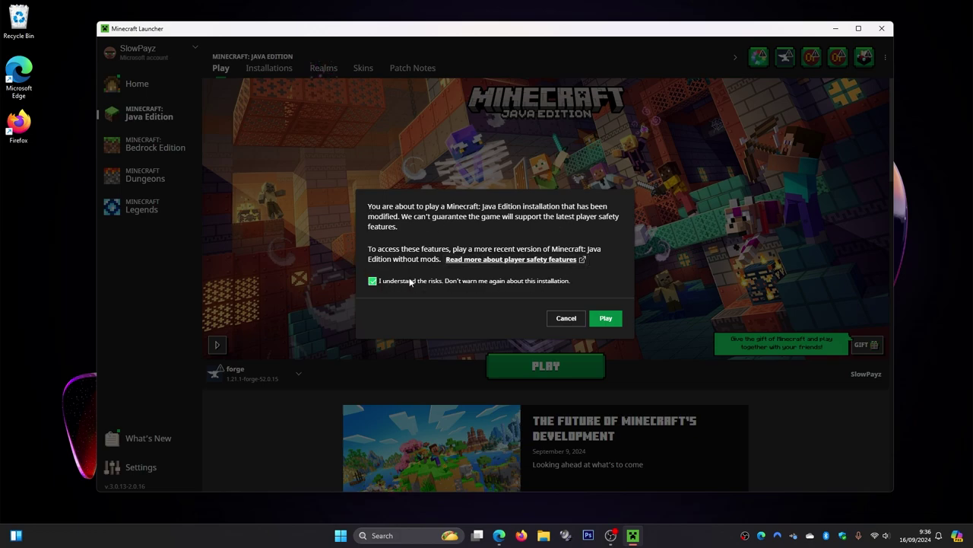
{"action": "left_click", "coordinate": [606, 318]}
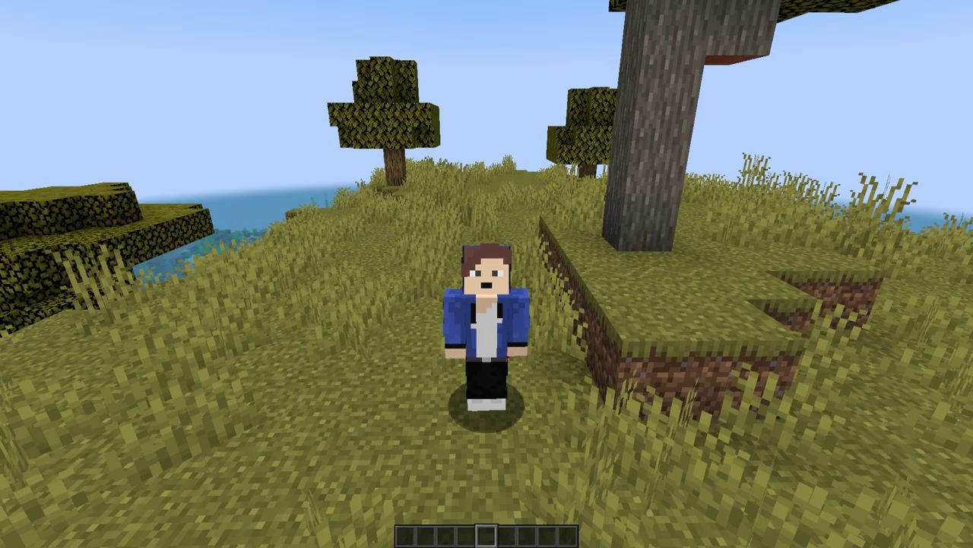
Step: Pause the game and go to Options > Video Settings to see the OptiFine options
{"action": "key", "text": "Escape"}
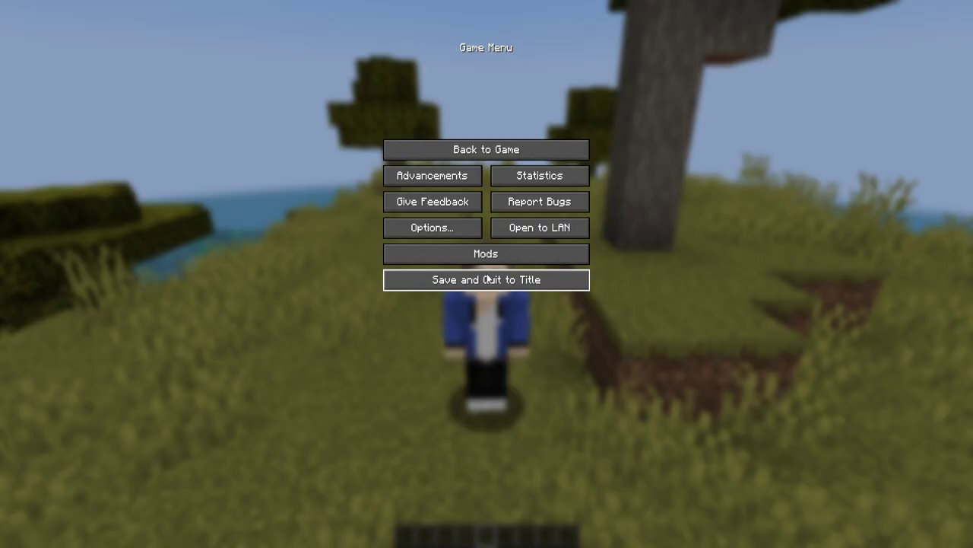
{"action": "left_click", "coordinate": [452, 232]}
{"action": "left_click", "coordinate": [407, 136]}
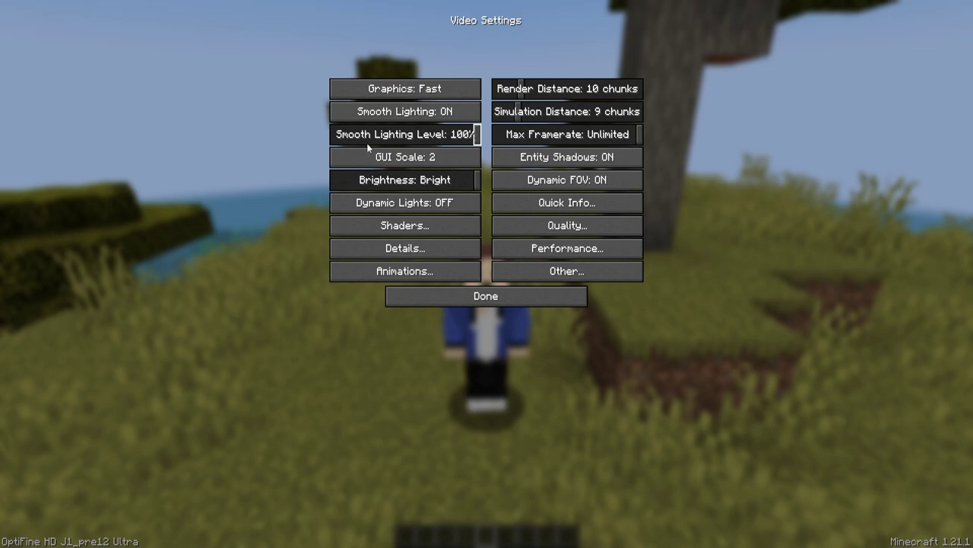